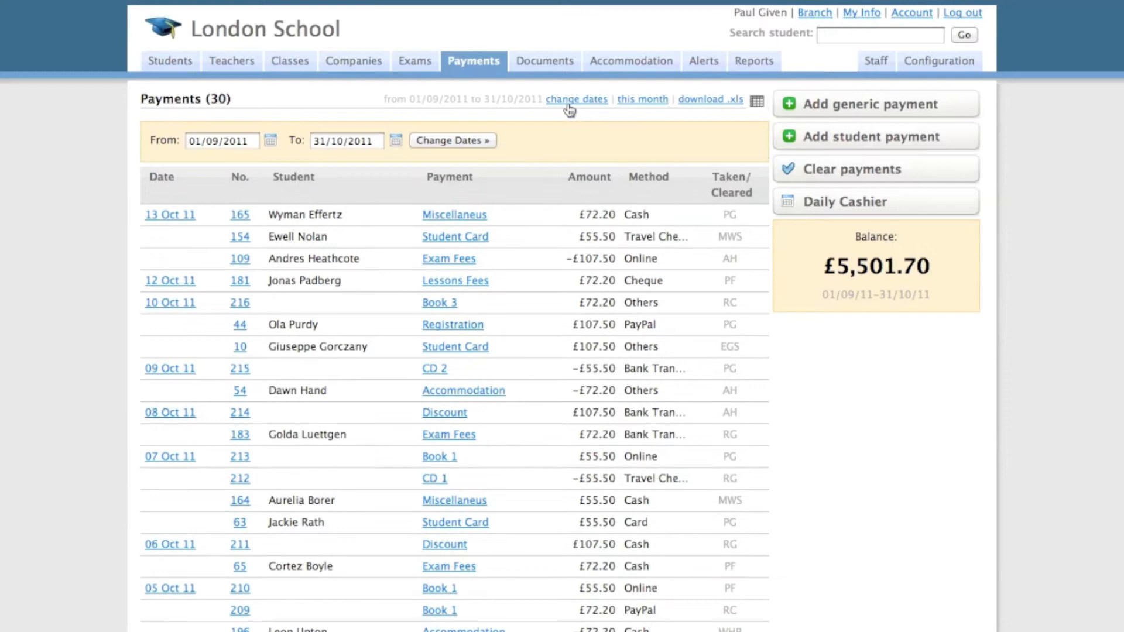
- Set the start date of the payments list range to 1/8/2011
{"action": "left_click", "coordinate": [271, 142]}
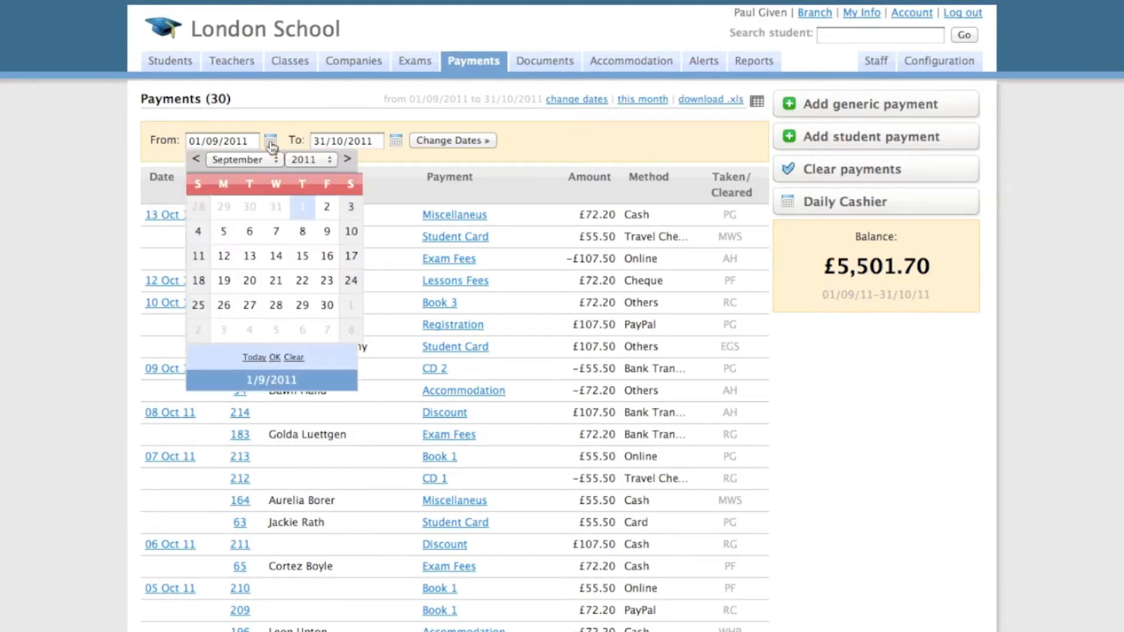
{"action": "left_click", "coordinate": [197, 159]}
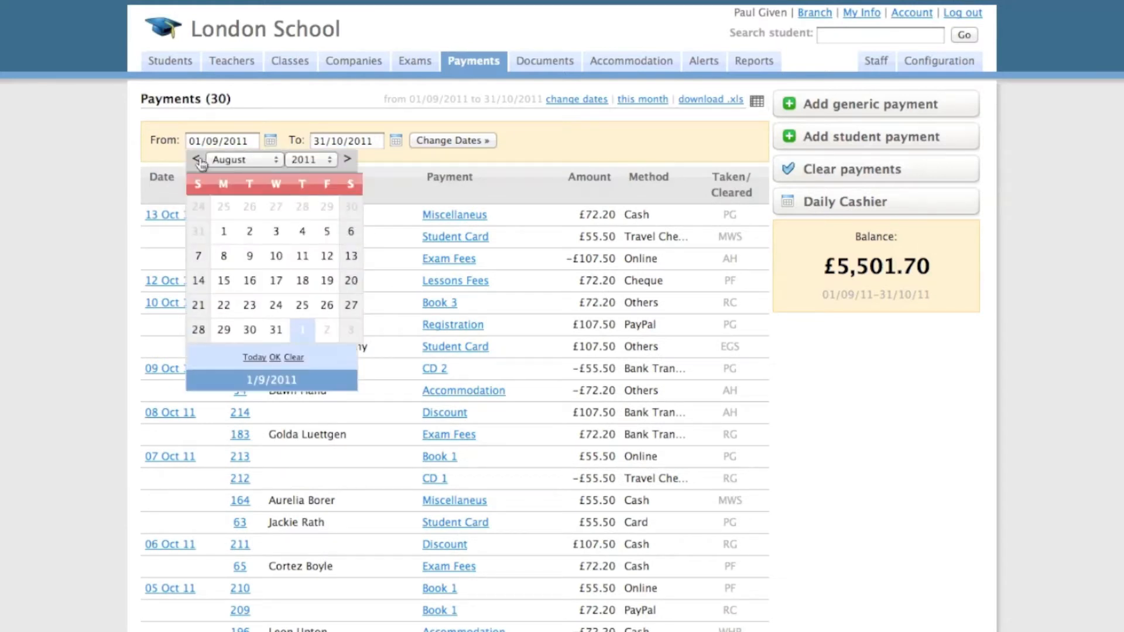
{"action": "left_click", "coordinate": [225, 234]}
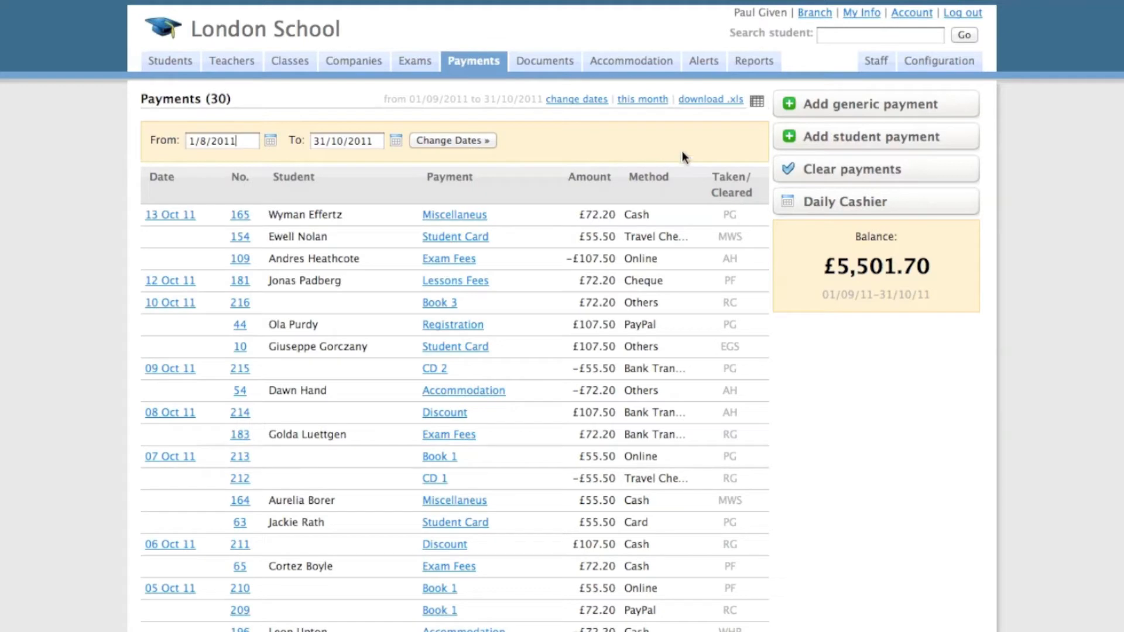
- Download the payments list as an .xls file and examine its columns through to Amount in the spreadsheet
{"action": "left_click", "coordinate": [723, 110]}
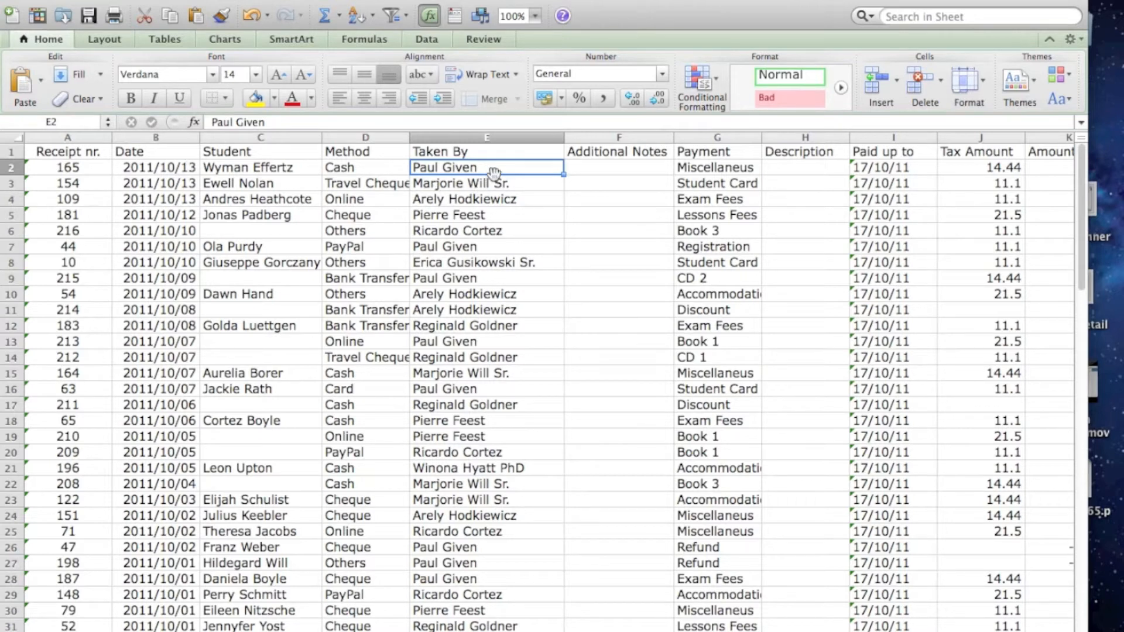
{"action": "scroll", "coordinate": [903, 171], "scroll_direction": "right", "scroll_amount": 2}
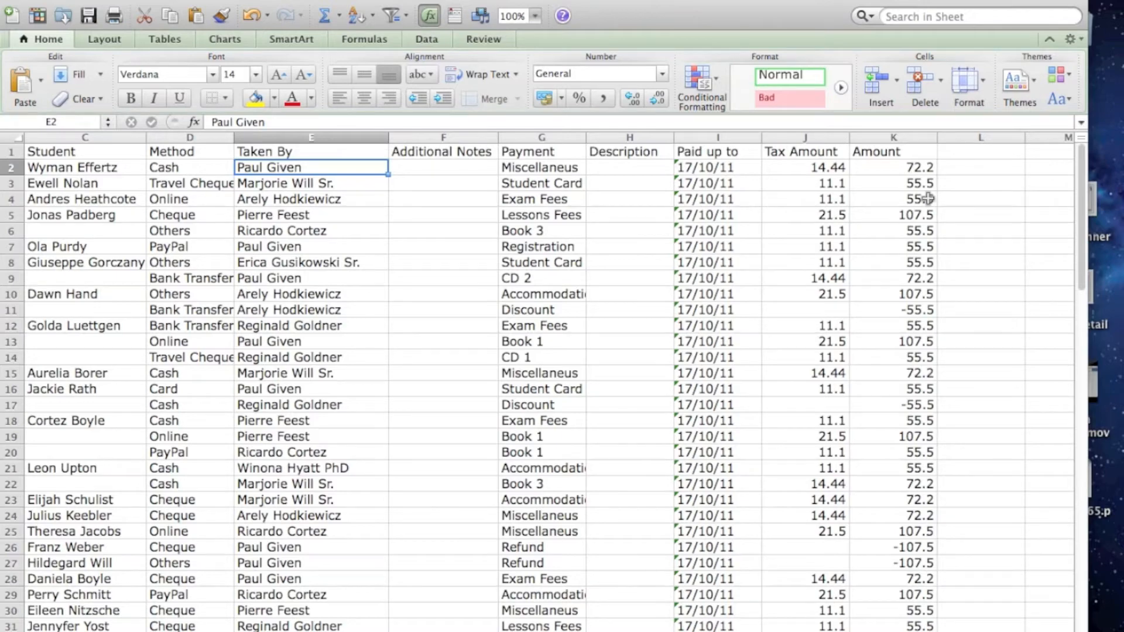
{"action": "scroll", "coordinate": [928, 198], "scroll_direction": "left", "scroll_amount": 2}
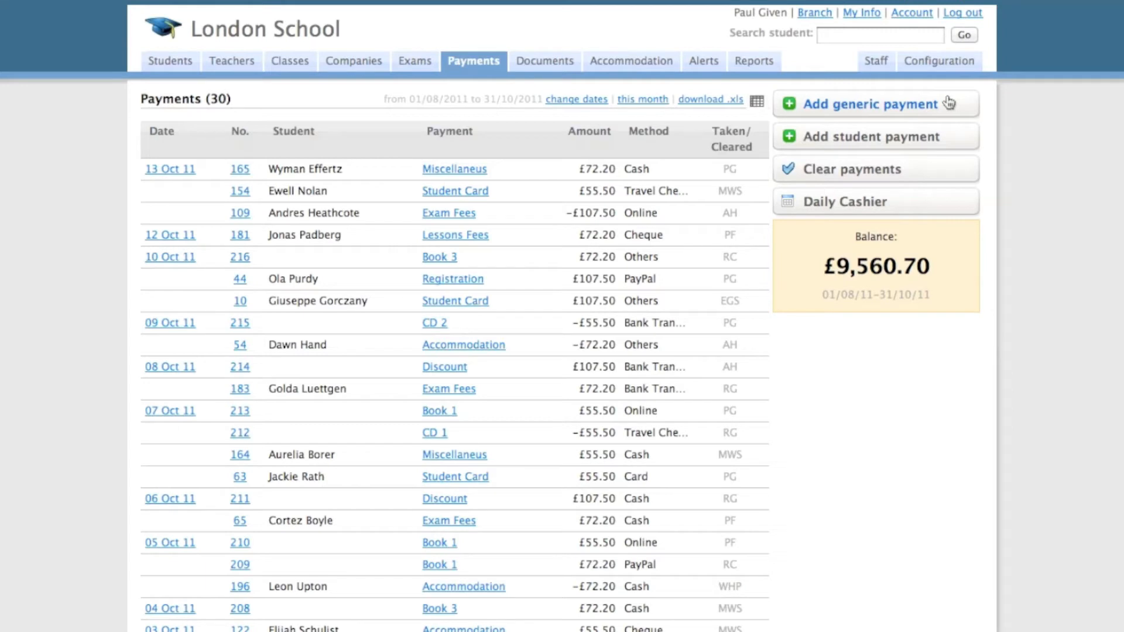
- Start a new student payment for the first student suggested by a search for "ja"
{"action": "left_click", "coordinate": [891, 142]}
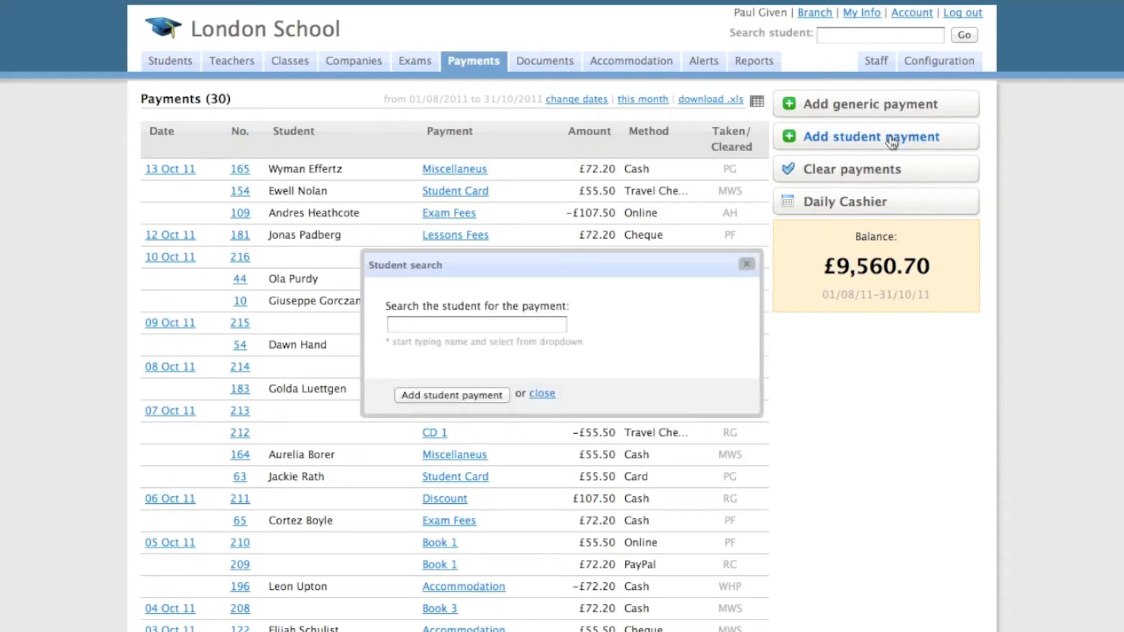
{"action": "type", "text": "ja"}
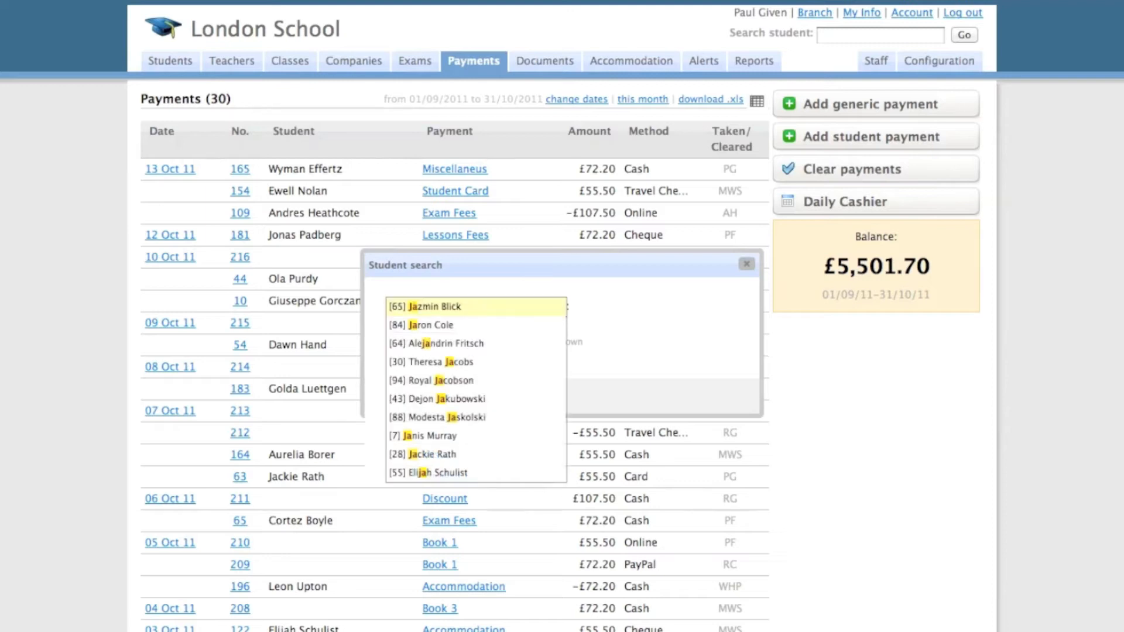
{"action": "key", "text": "Return"}
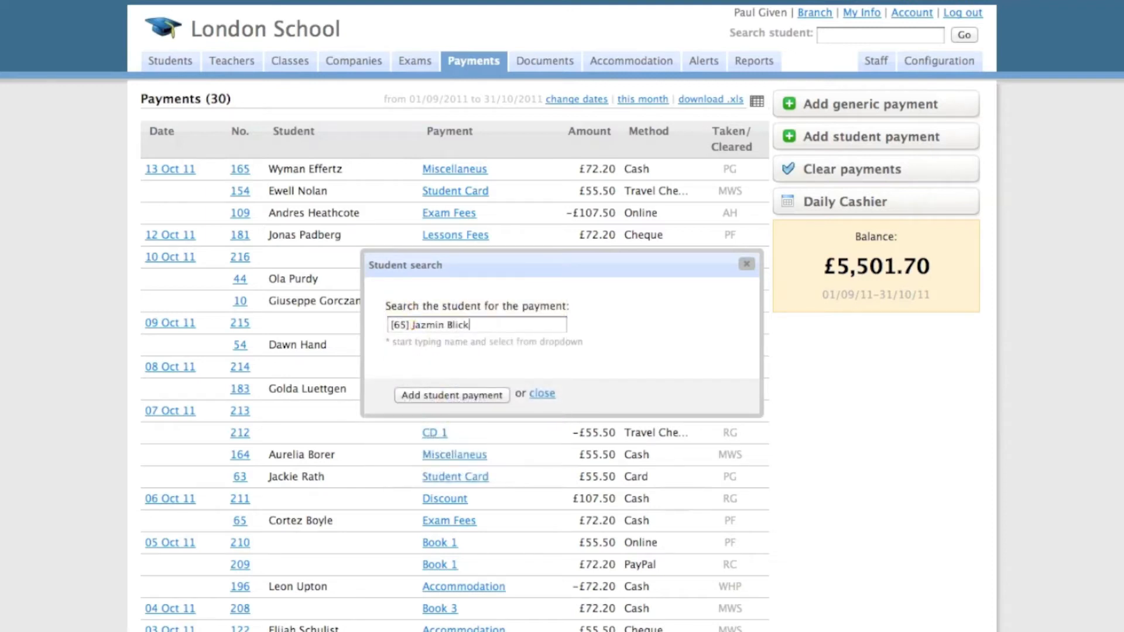
{"action": "left_click", "coordinate": [479, 396]}
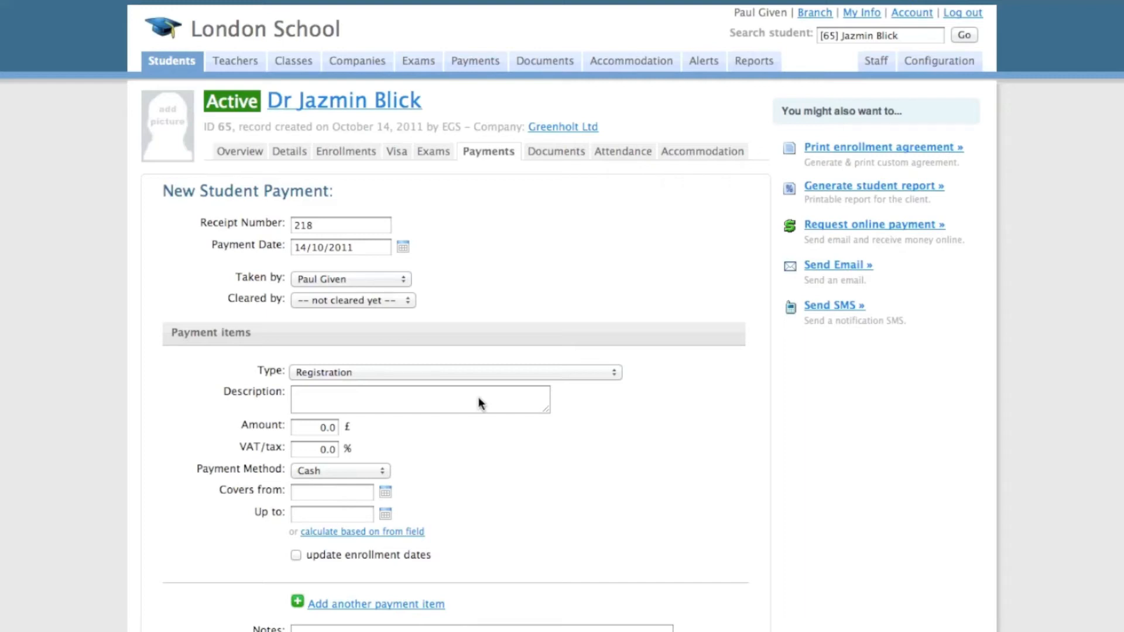
- Add the prefix "AB/" to the receipt number of the new student payment
{"action": "left_click_drag", "start_coordinate": [322, 230], "coordinate": [263, 209]}
{"action": "type", "text": "AB/218"}
{"action": "left_click", "coordinate": [403, 246]}
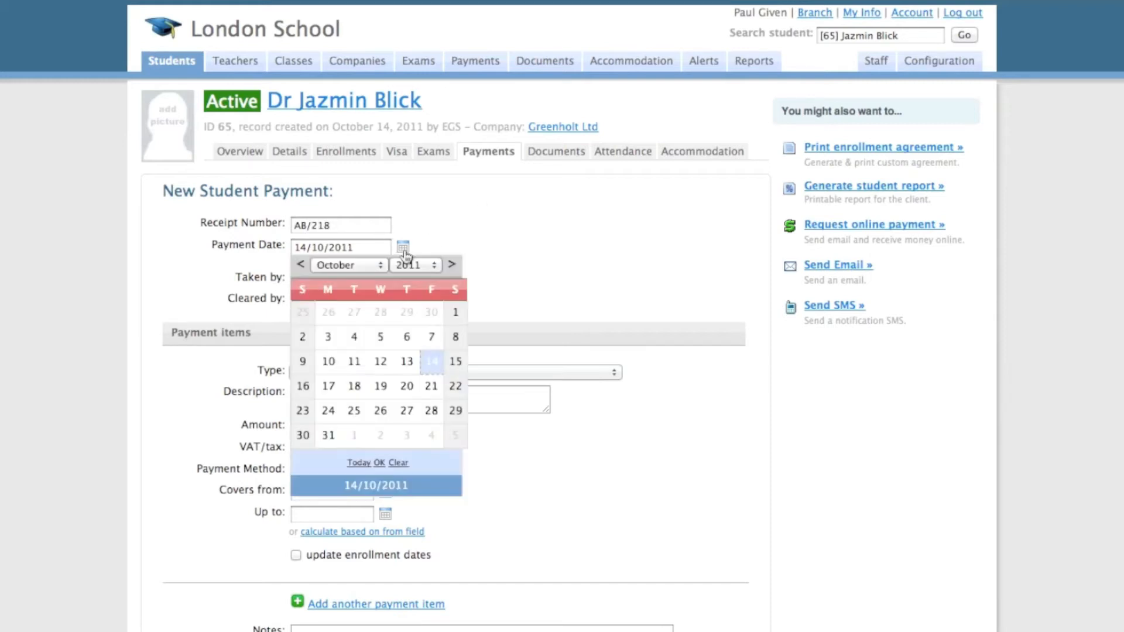
{"action": "left_click", "coordinate": [433, 234]}
{"action": "left_click", "coordinate": [378, 282]}
{"action": "left_click", "coordinate": [378, 282]}
- Set the first payment item to type Registration with an amount of £25
{"action": "left_click", "coordinate": [384, 372]}
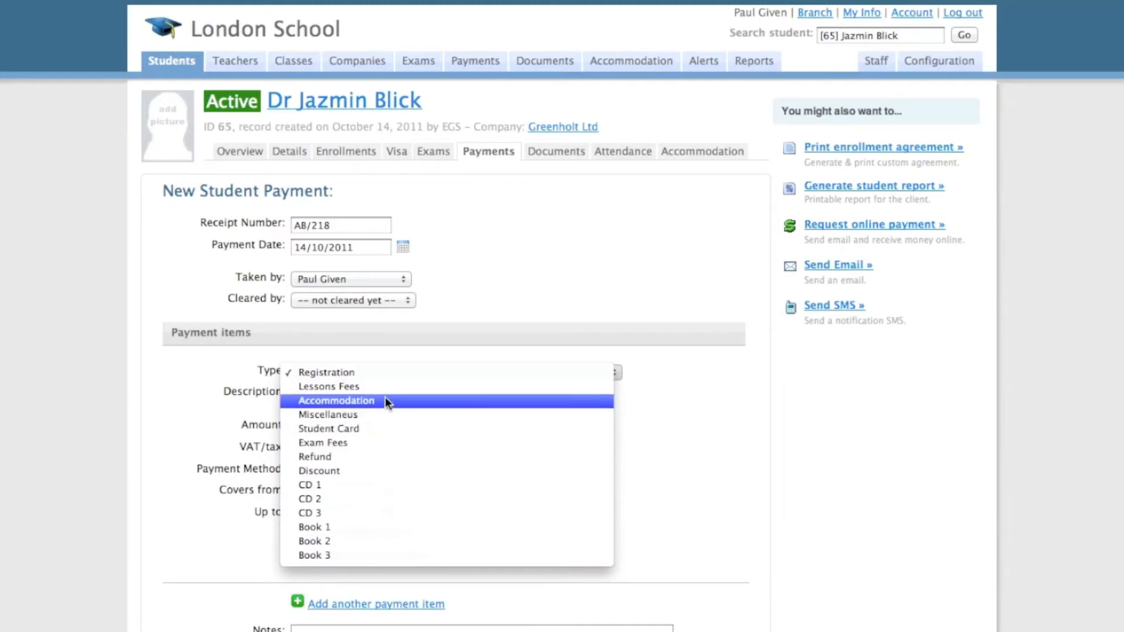
{"action": "left_click", "coordinate": [385, 373]}
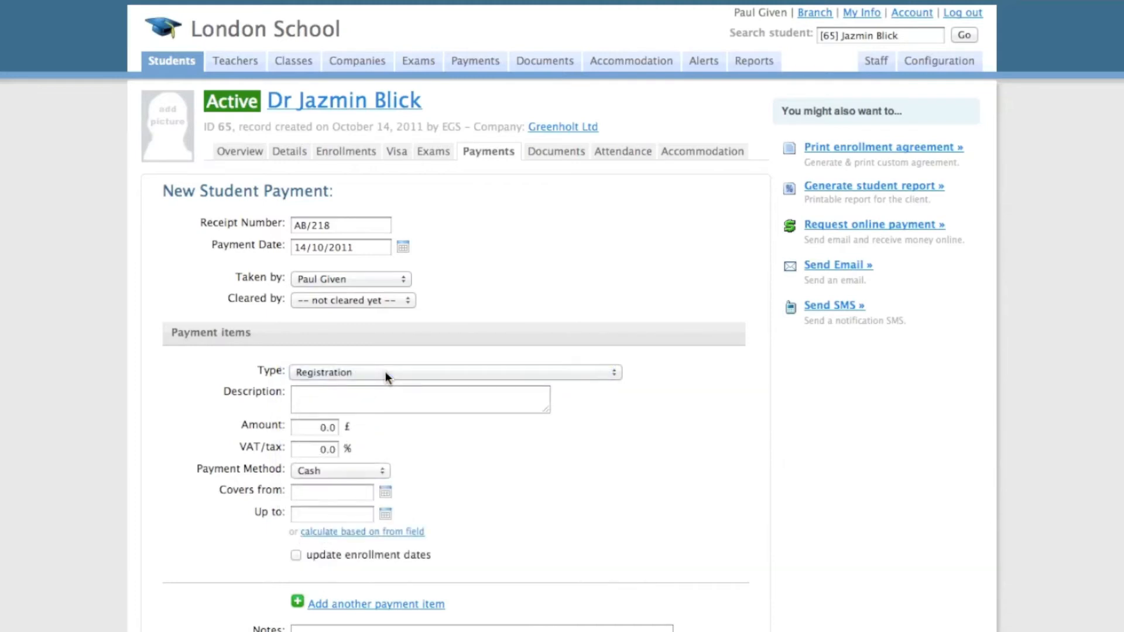
{"action": "key", "text": "BackSpace"}
{"action": "key", "text": "BackSpace"}
{"action": "key", "text": "BackSpace"}
{"action": "type", "text": "-100"}
{"action": "key", "text": "BackSpace"}
{"action": "key", "text": "BackSpace"}
{"action": "key", "text": "BackSpace"}
{"action": "type", "text": "25"}
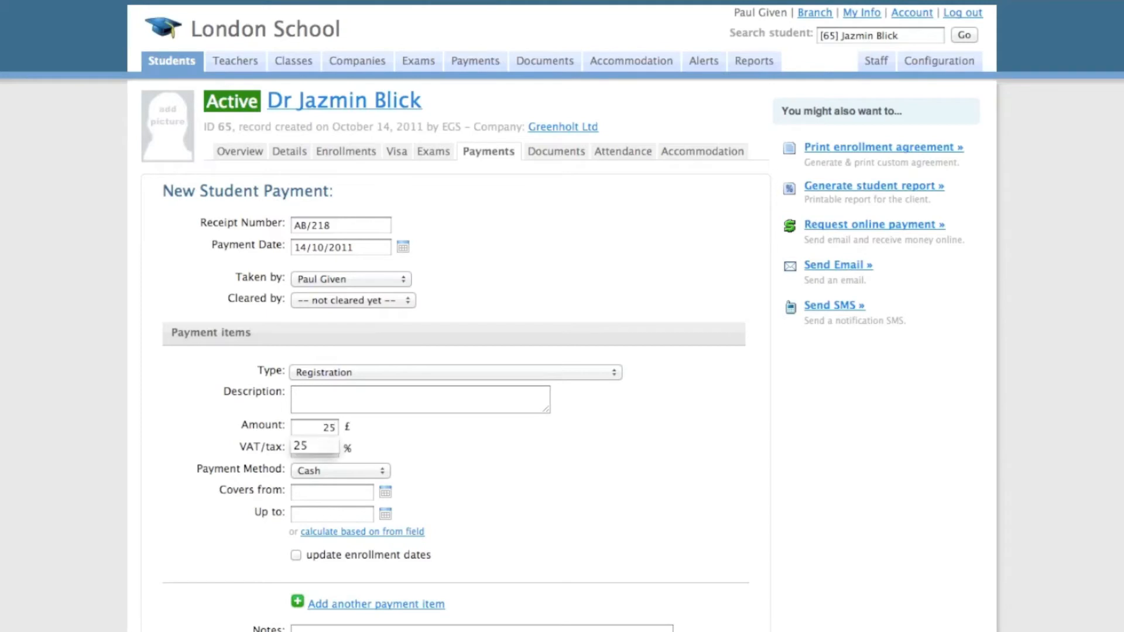
{"action": "key", "text": "Escape"}
- Add a second payment item of type Lessons Fees with an amount of £250 and payment method Card
{"action": "scroll", "coordinate": [449, 447], "scroll_direction": "down", "scroll_amount": 5}
{"action": "left_click", "coordinate": [414, 452]}
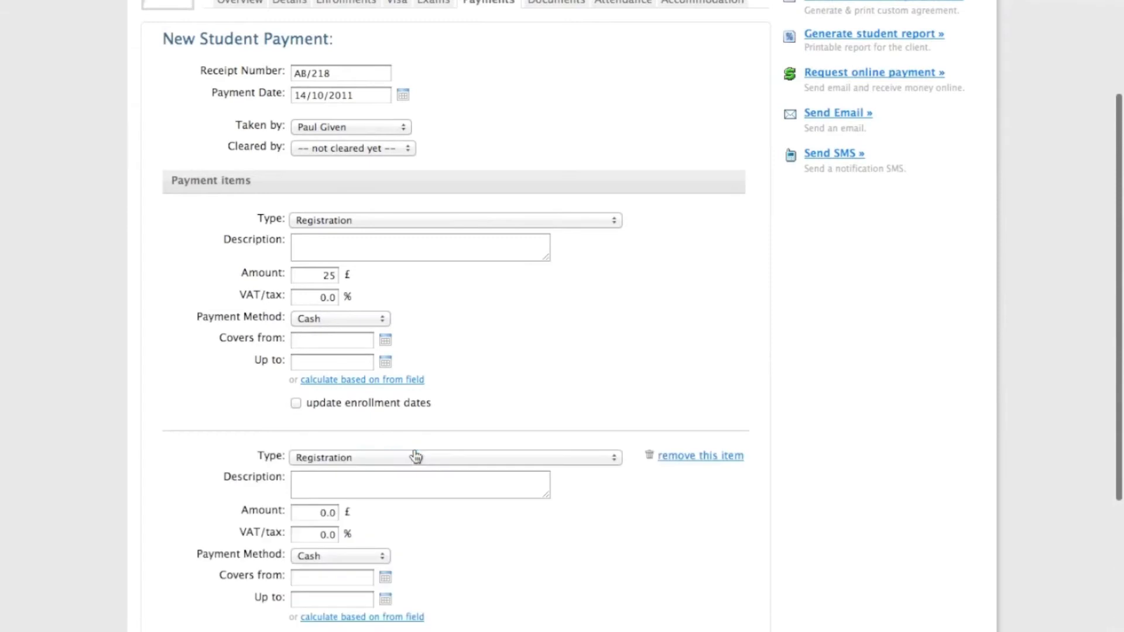
{"action": "scroll", "coordinate": [416, 457], "scroll_direction": "down", "scroll_amount": 4}
{"action": "left_click", "coordinate": [396, 332]}
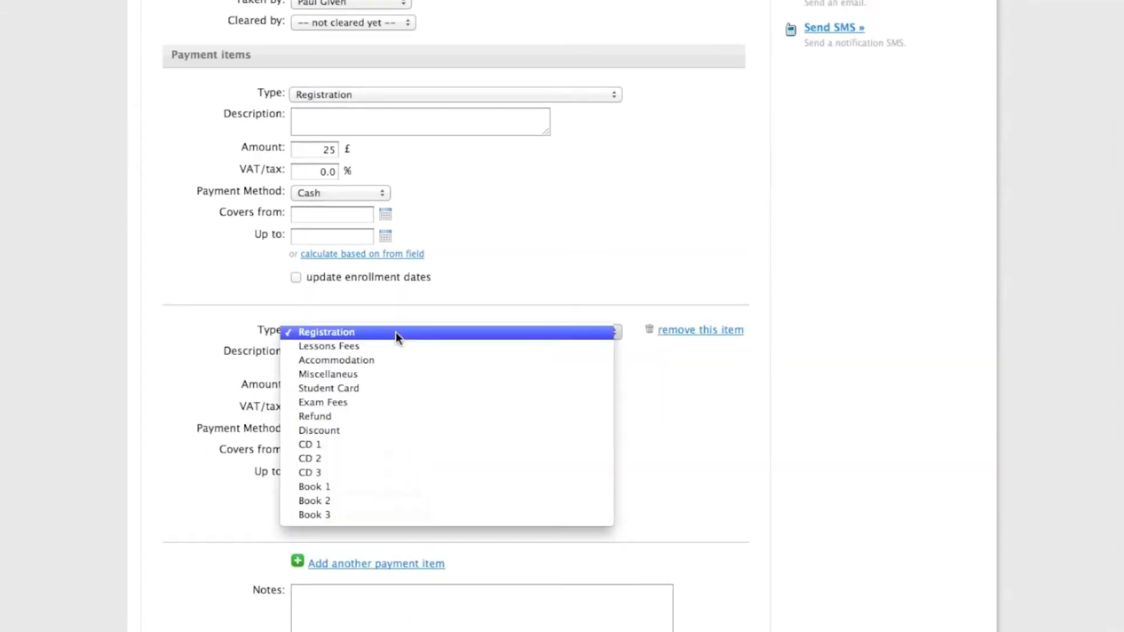
{"action": "left_click", "coordinate": [396, 348]}
{"action": "left_click", "coordinate": [326, 388]}
{"action": "key", "text": "BackSpace"}
{"action": "type", "text": "250"}
{"action": "key", "text": "Tab"}
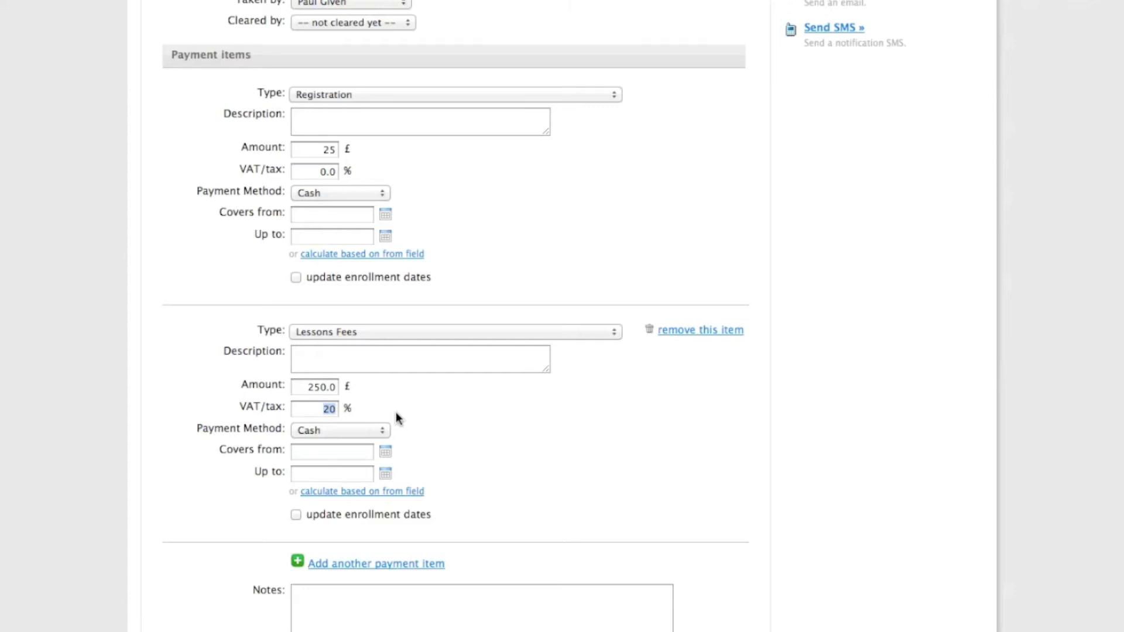
{"action": "left_click", "coordinate": [366, 430]}
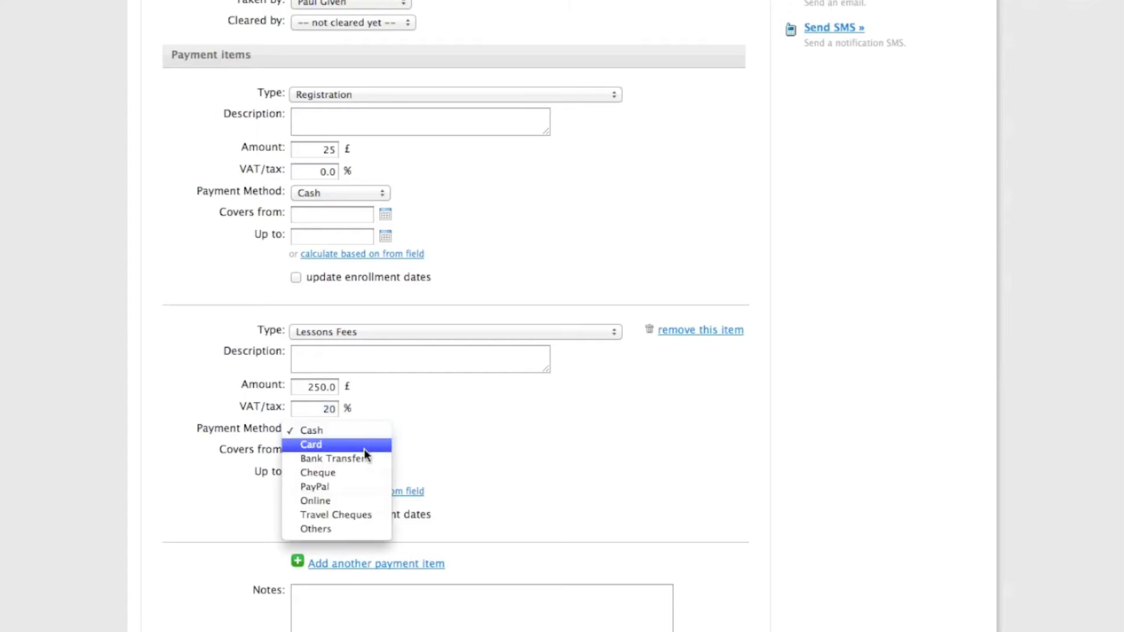
{"action": "left_click", "coordinate": [364, 448]}
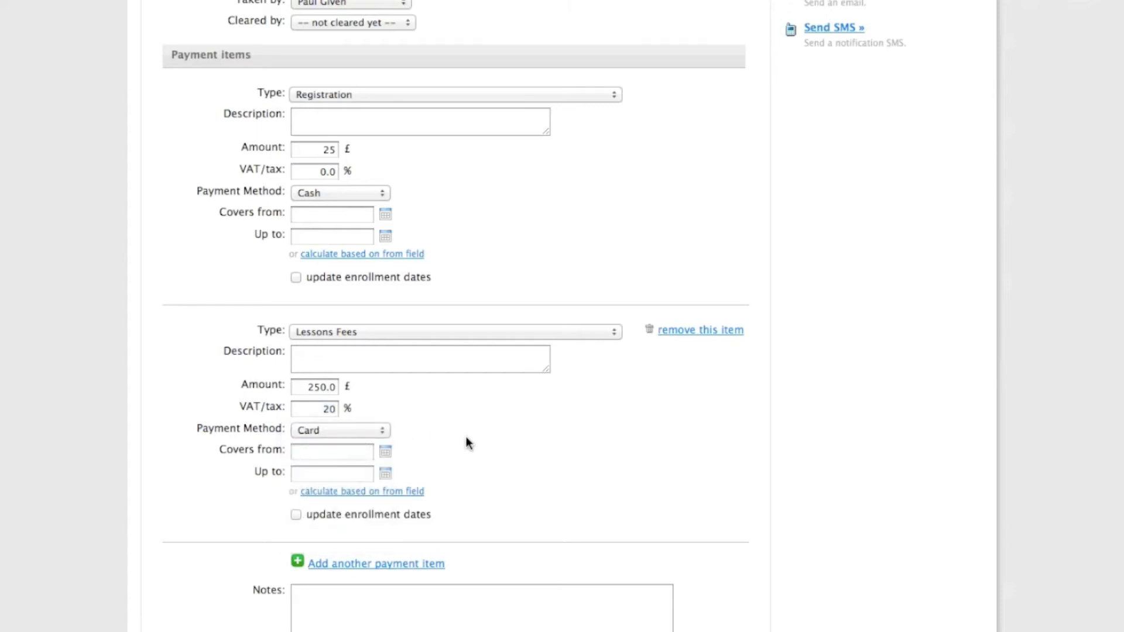
- Set the Lessons Fees item to cover 3/10/2011 up to 28/10/2011 and save the payment
{"action": "left_click", "coordinate": [395, 454]}
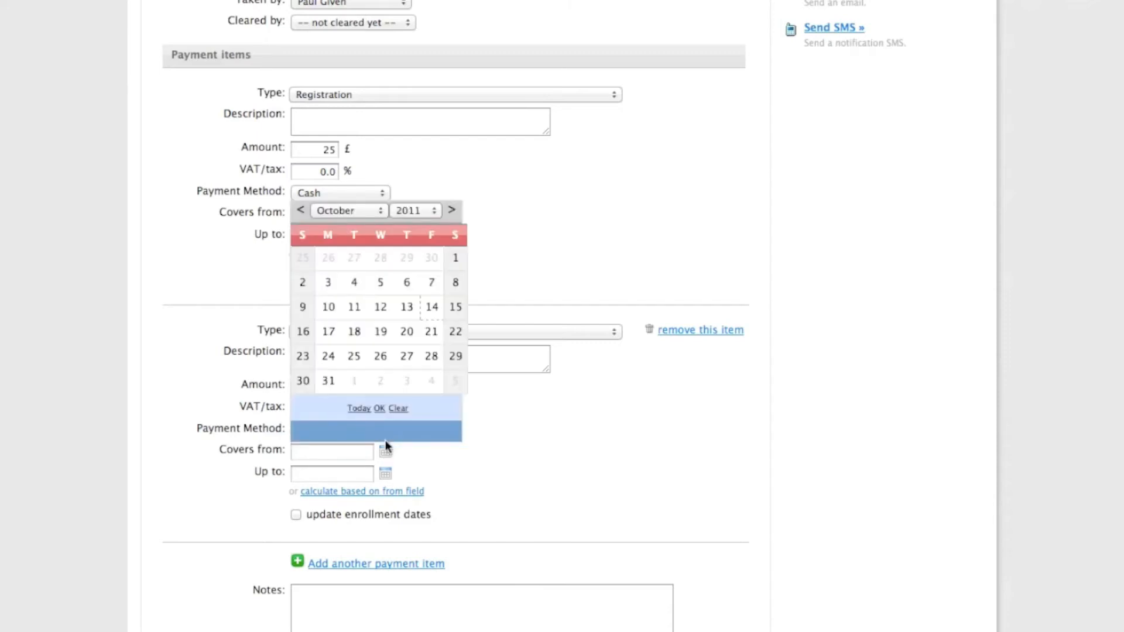
{"action": "left_click", "coordinate": [330, 283]}
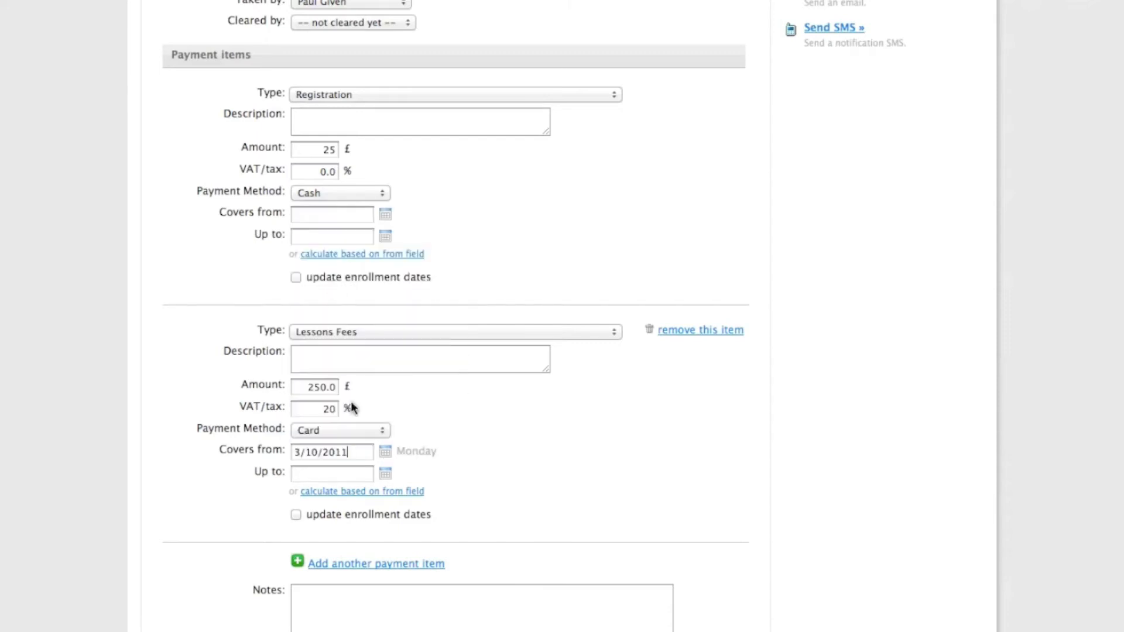
{"action": "left_click", "coordinate": [386, 473]}
{"action": "left_click", "coordinate": [433, 379]}
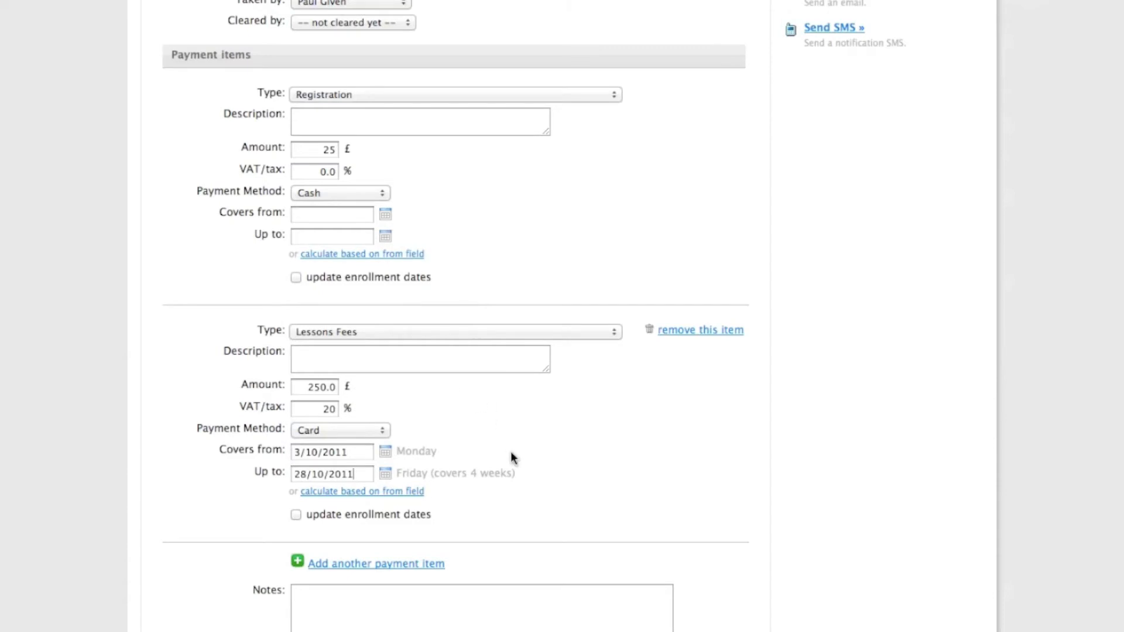
{"action": "scroll", "coordinate": [497, 493], "scroll_direction": "down", "scroll_amount": 5}
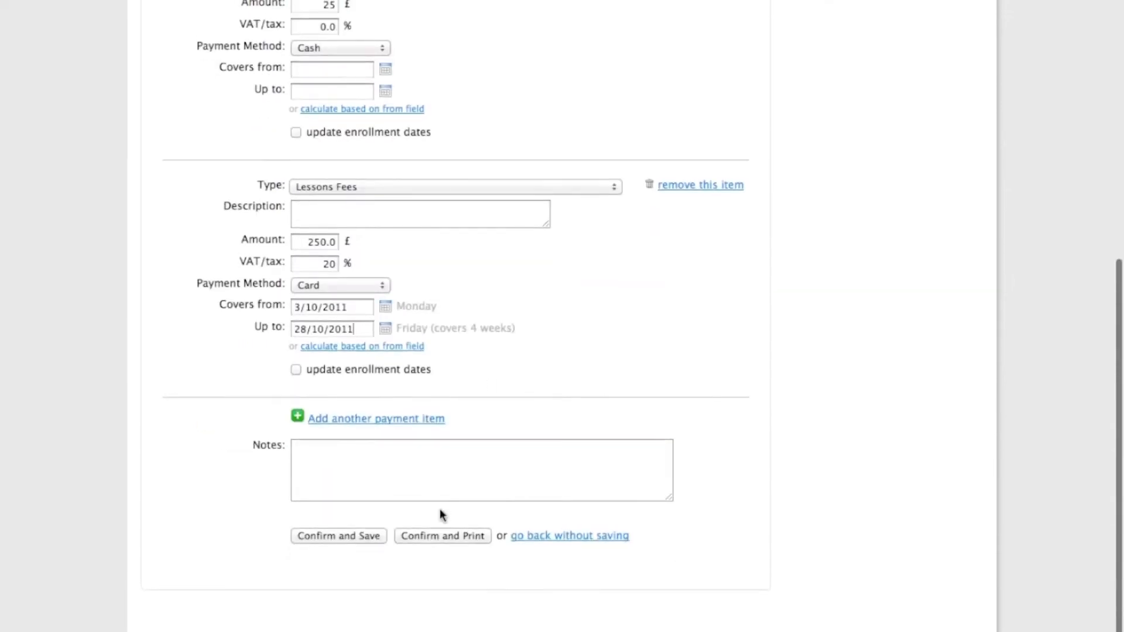
{"action": "left_click", "coordinate": [377, 534]}
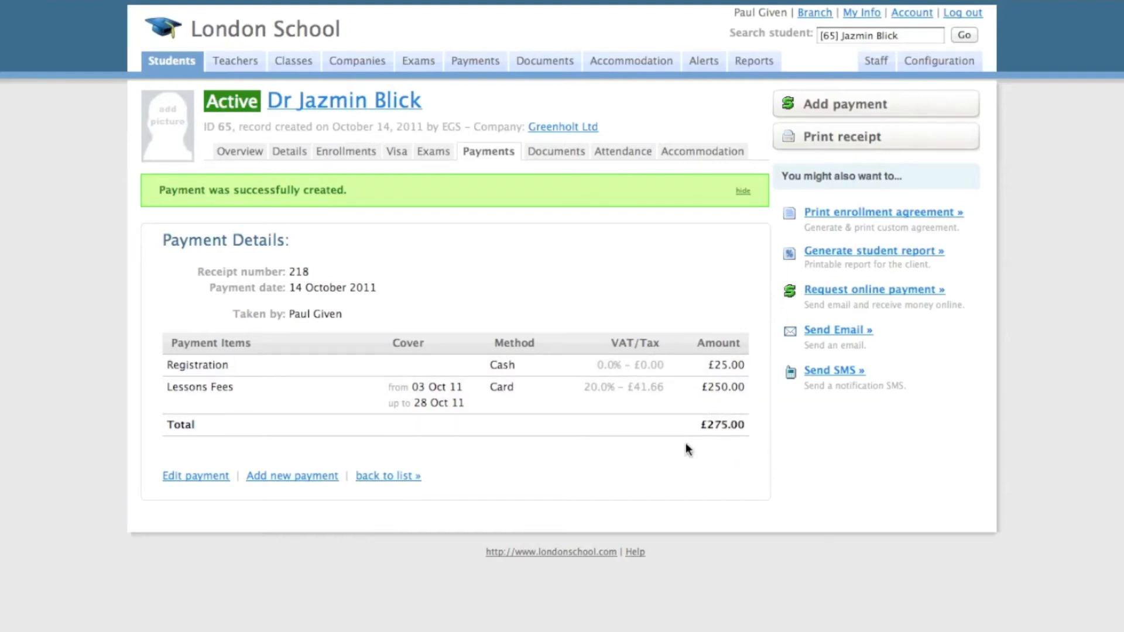
- Open the printable receipt for the saved payment and review its items, totals and bank payment instructions
{"action": "left_click", "coordinate": [819, 137]}
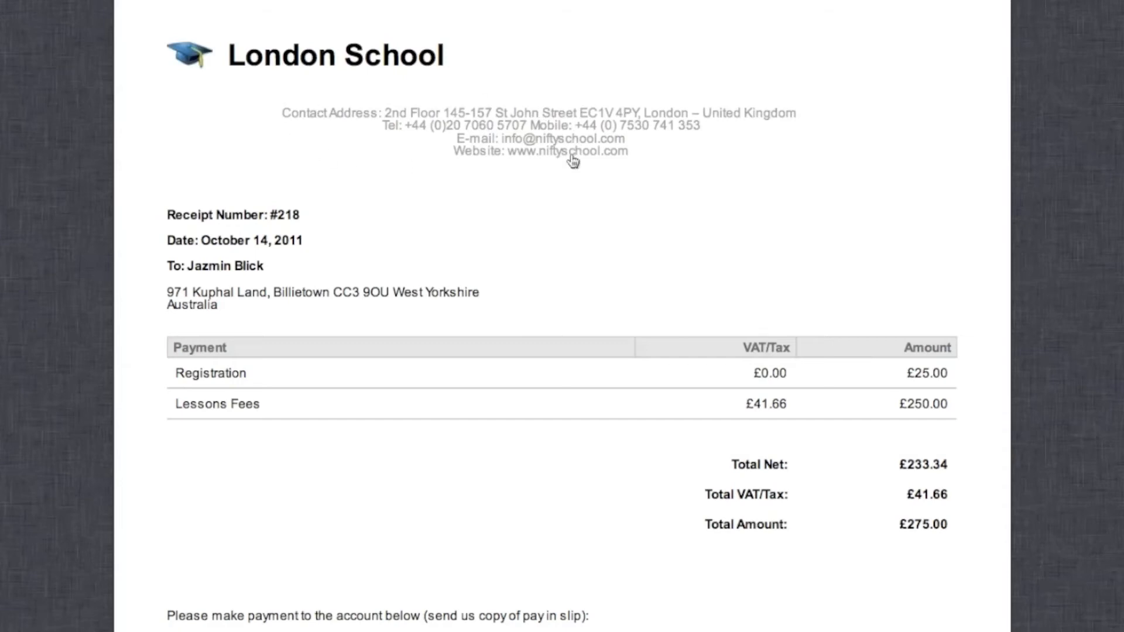
{"action": "scroll", "coordinate": [572, 160], "scroll_direction": "down", "scroll_amount": 5}
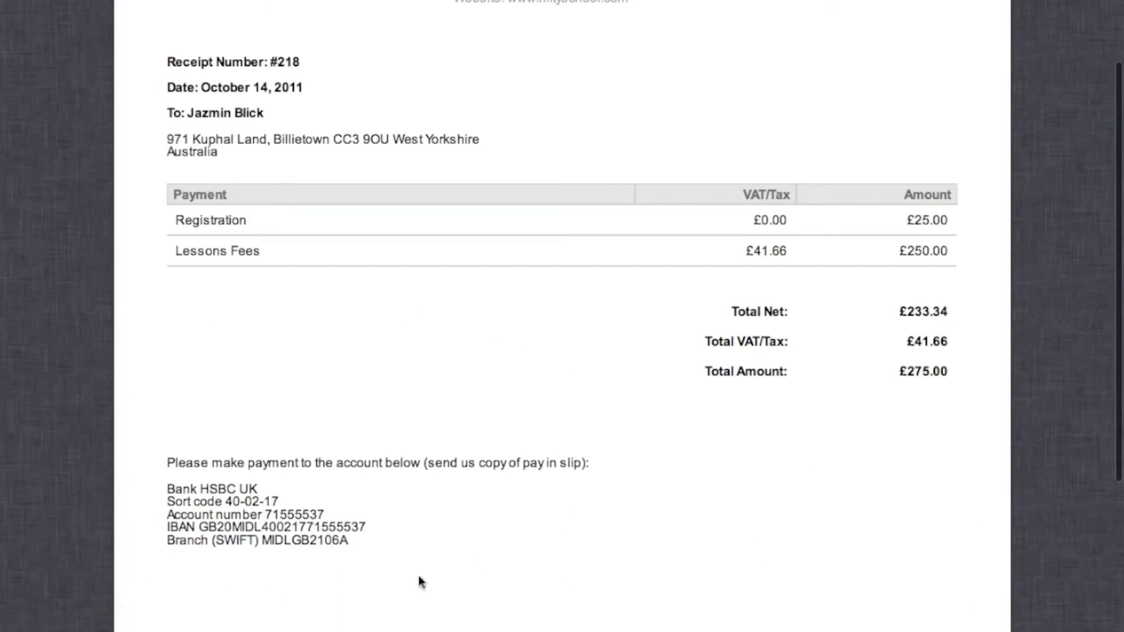
{"action": "scroll", "coordinate": [258, 608], "scroll_direction": "up", "scroll_amount": 7}
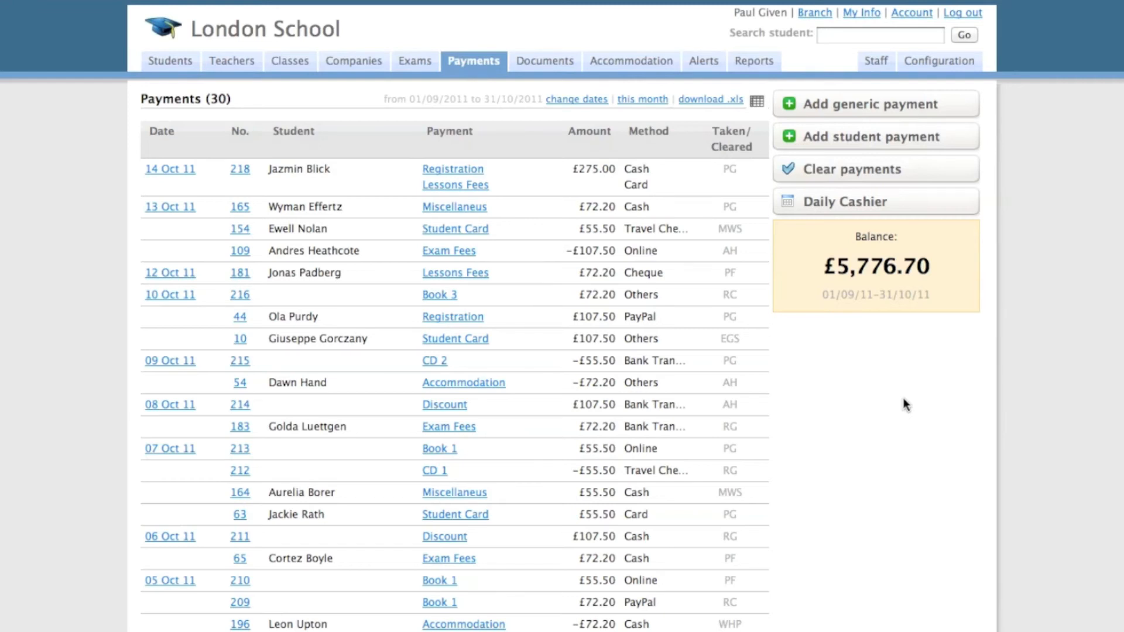
- Open the daily cashier from the payments list
{"action": "left_click", "coordinate": [854, 211]}
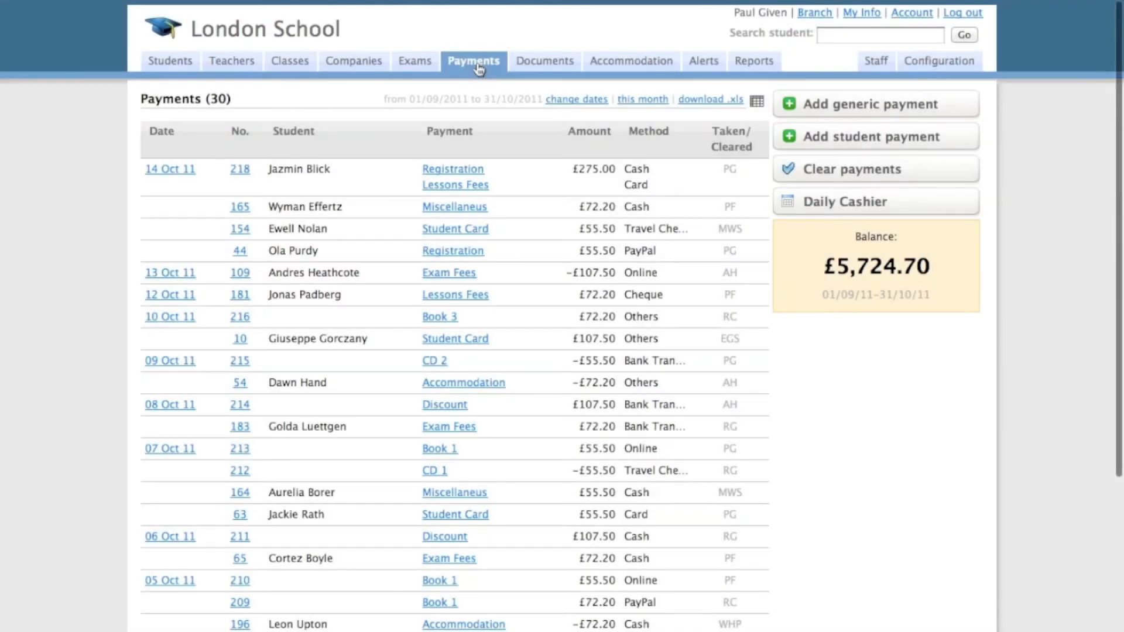
- Clear the five most recent uncleared payments, dated 14/10/11 and 13/10/11, and return to the payments list
{"action": "left_click", "coordinate": [911, 175]}
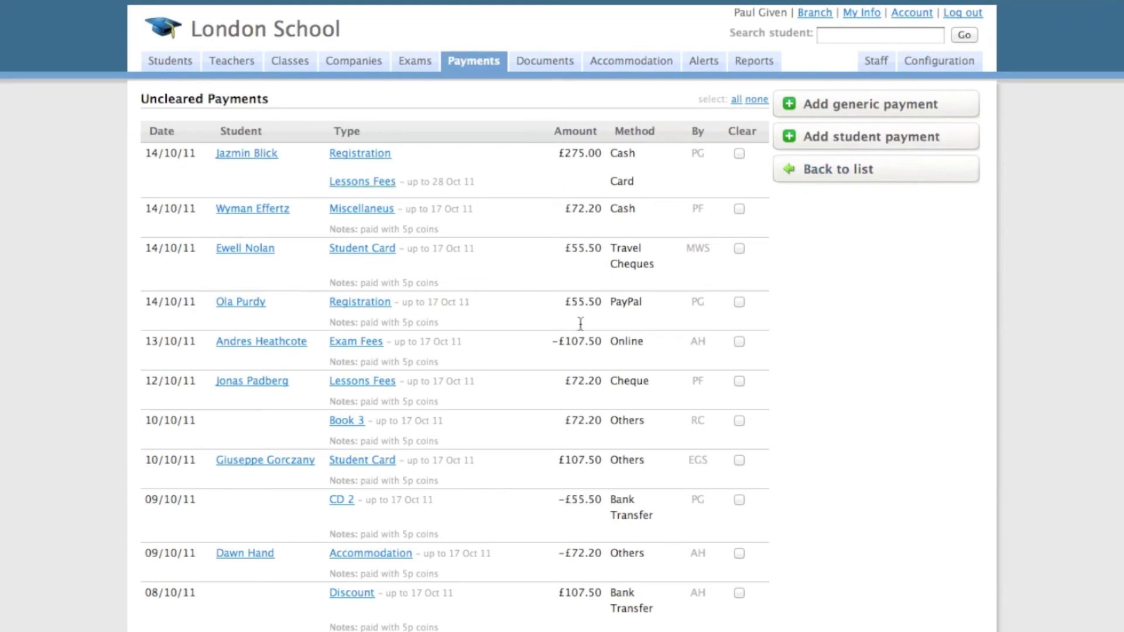
{"action": "left_click", "coordinate": [739, 154]}
{"action": "left_click", "coordinate": [739, 249]}
{"action": "left_click", "coordinate": [739, 341]}
{"action": "scroll", "coordinate": [740, 343], "scroll_direction": "down", "scroll_amount": 10}
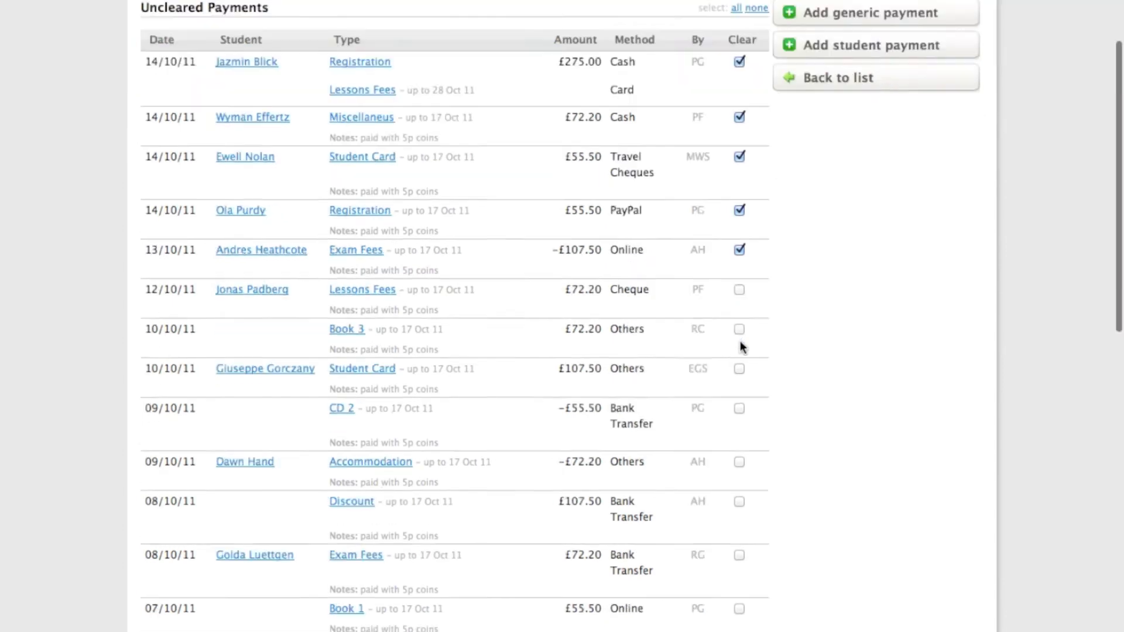
{"action": "scroll", "coordinate": [740, 341], "scroll_direction": "down", "scroll_amount": 4}
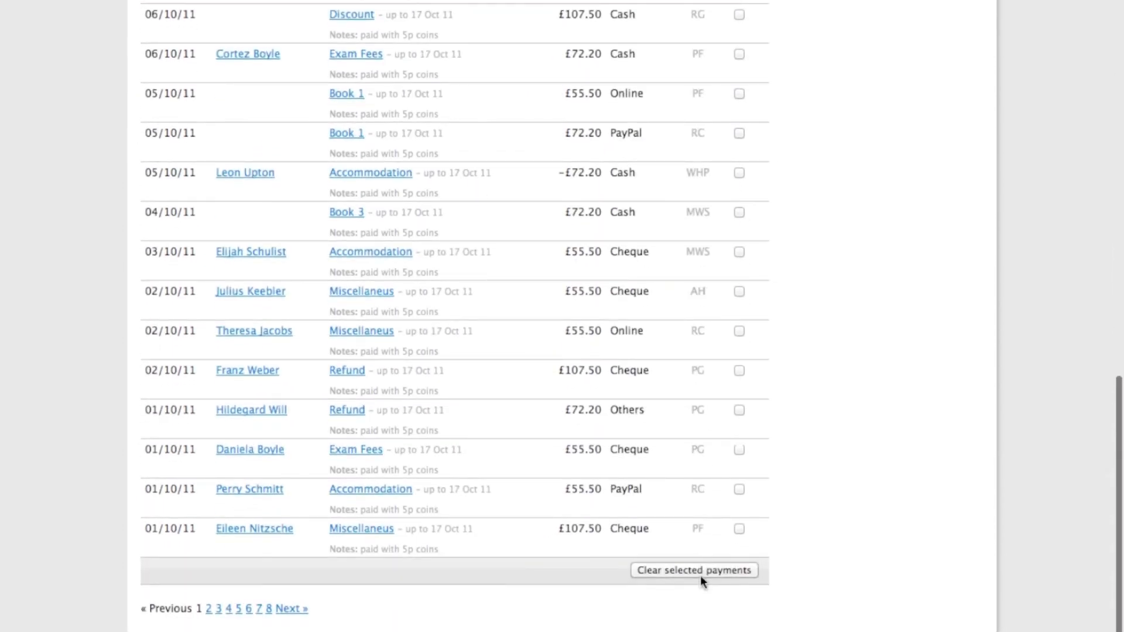
{"action": "left_click", "coordinate": [701, 571]}
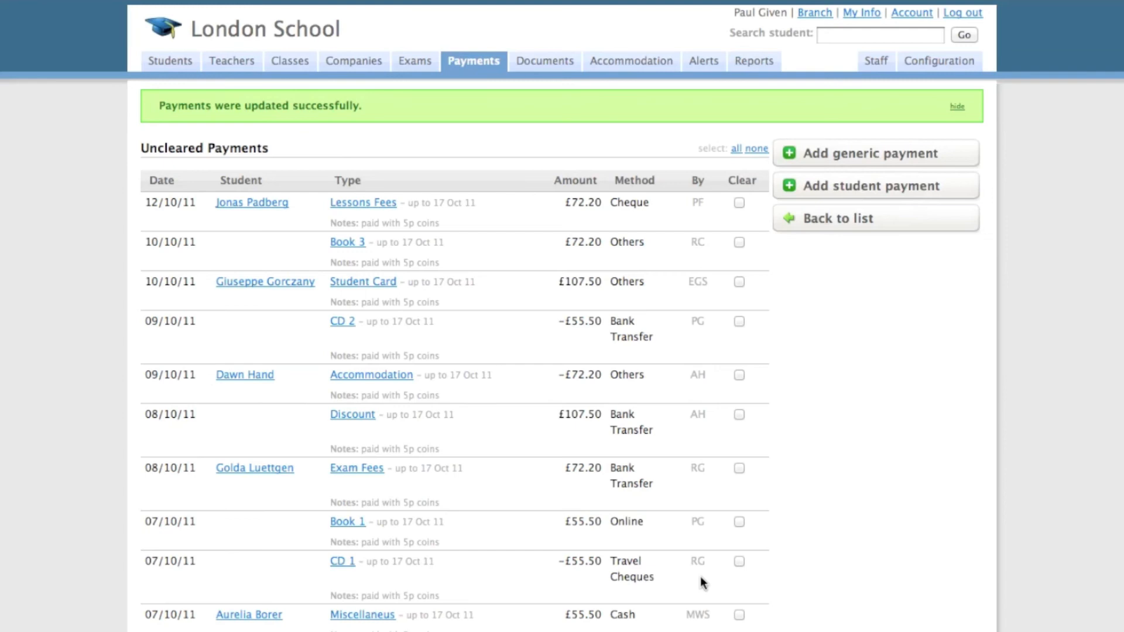
{"action": "left_click", "coordinate": [865, 220]}
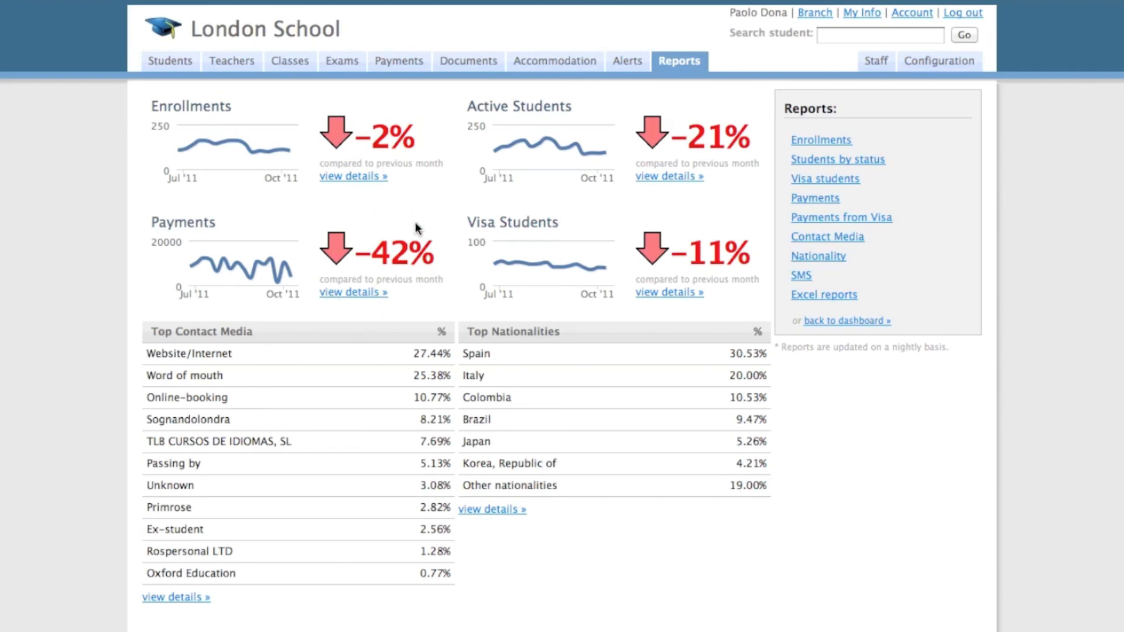
- View the detailed payments report for Jul 2010 to Oct 2011 and return to the reports overview
{"action": "left_click", "coordinate": [362, 299]}
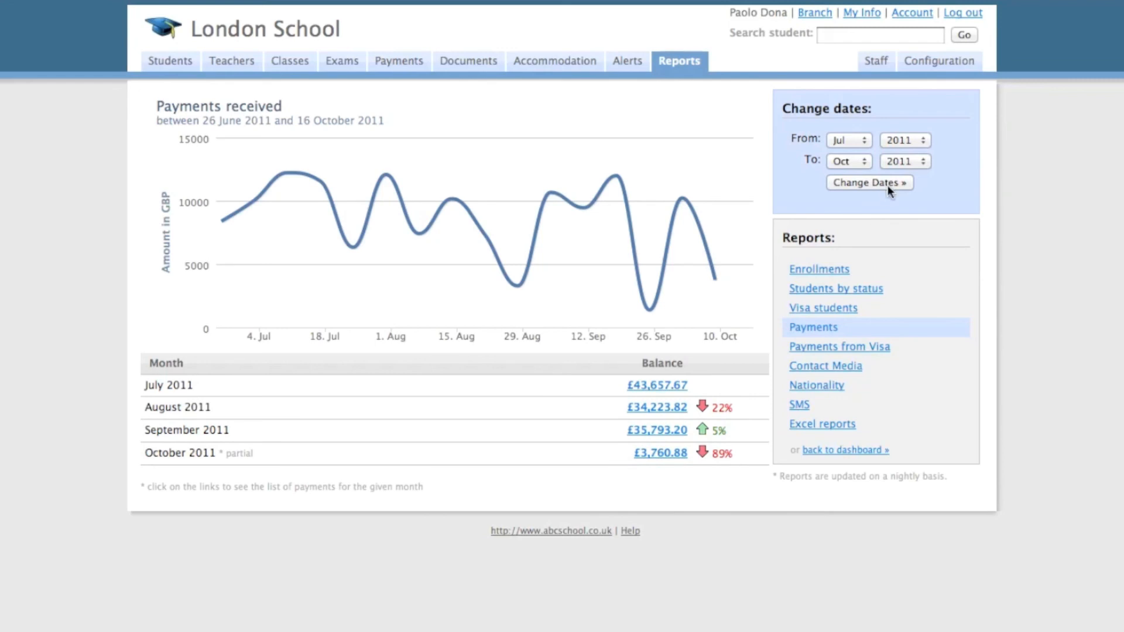
{"action": "left_click", "coordinate": [916, 139]}
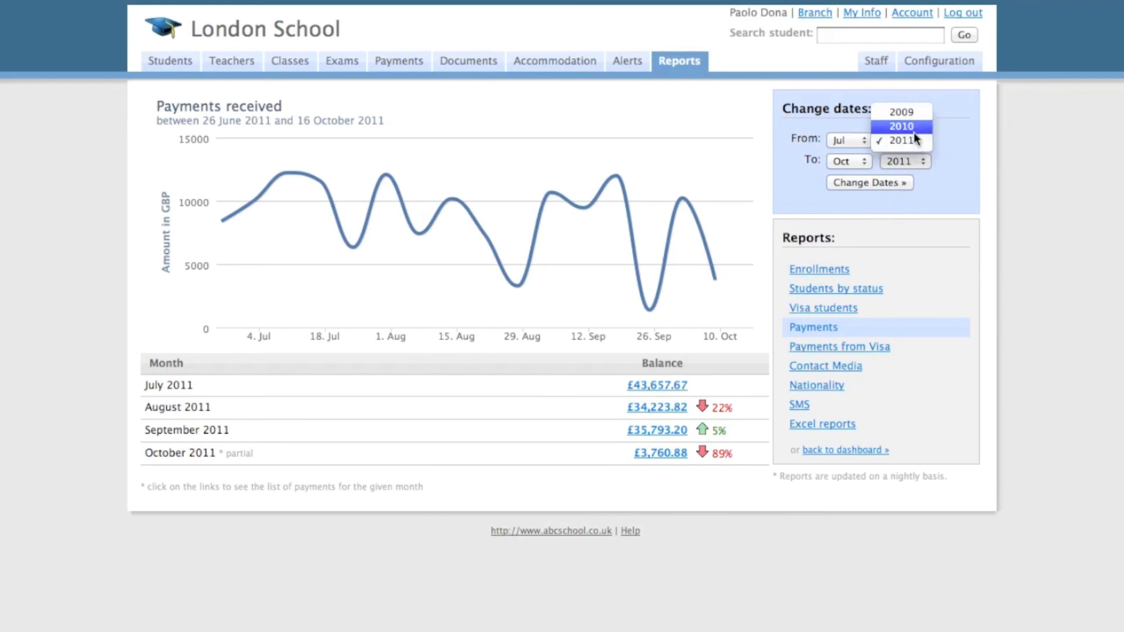
{"action": "left_click", "coordinate": [914, 130]}
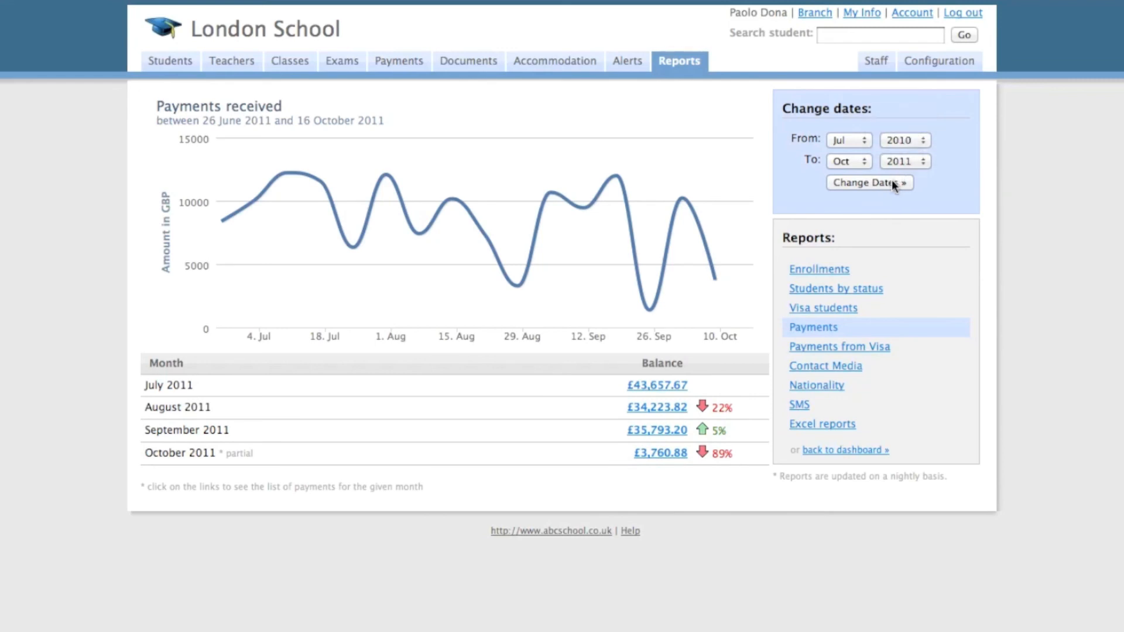
{"action": "left_click", "coordinate": [891, 181]}
{"action": "scroll", "coordinate": [570, 426], "scroll_direction": "down", "scroll_amount": 3}
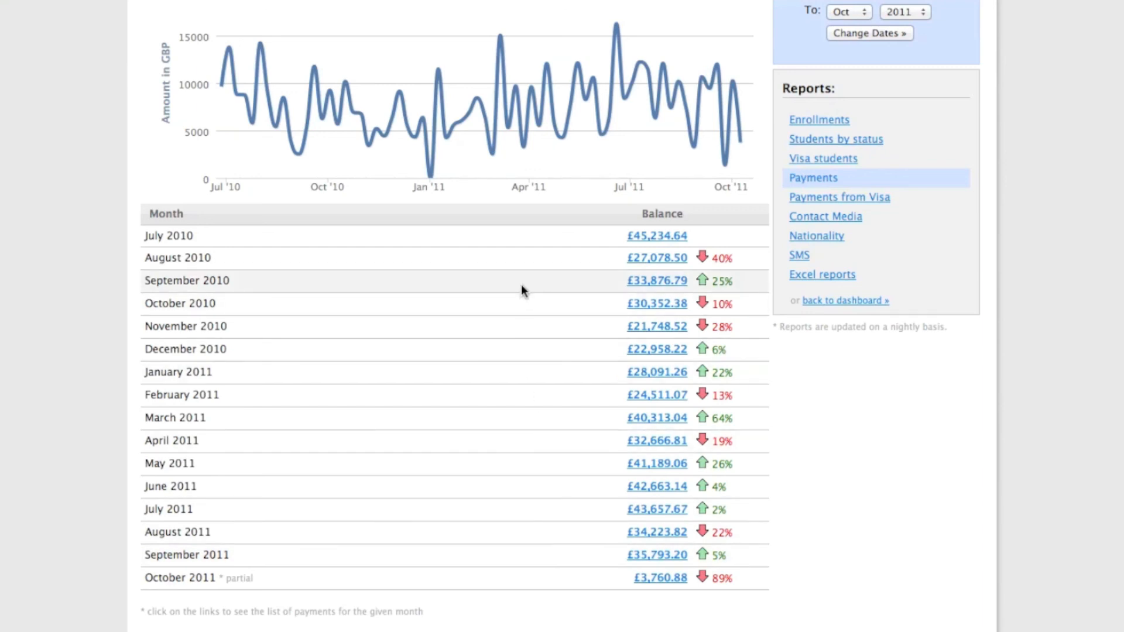
{"action": "left_click", "coordinate": [668, 62]}
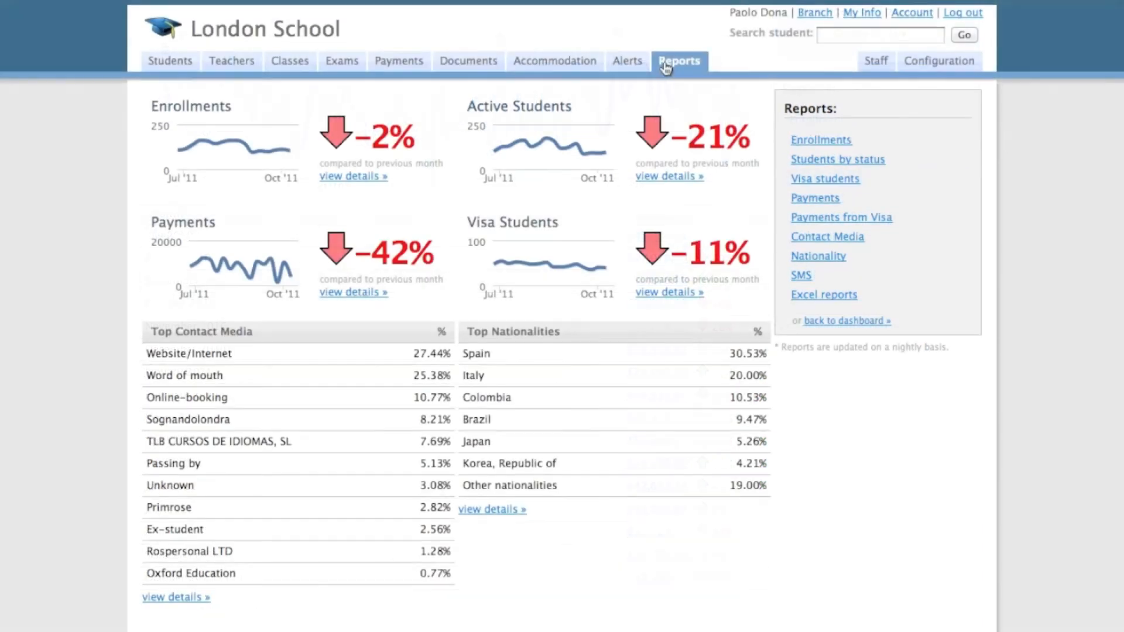